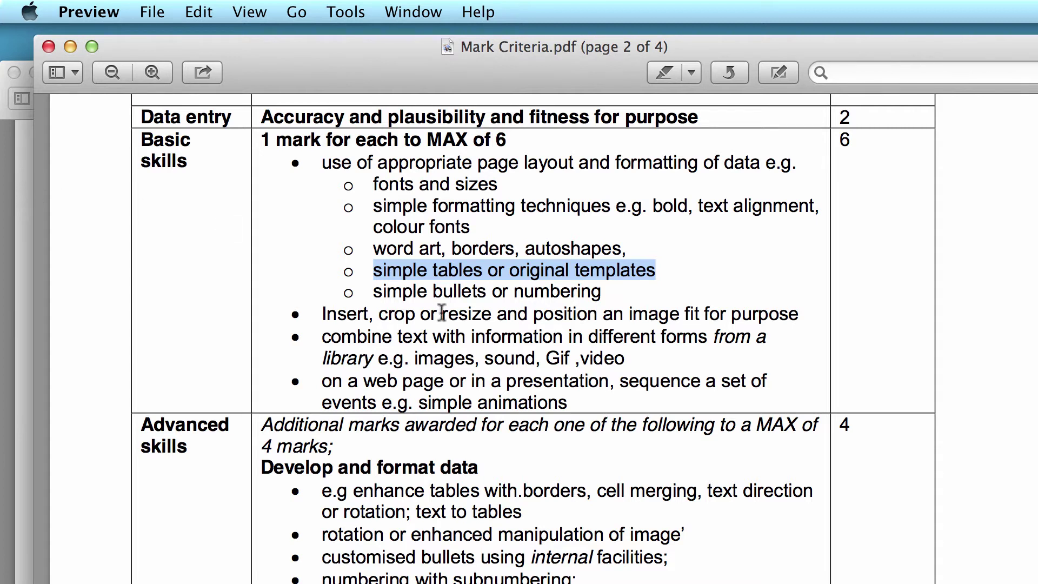
# - Highlight the word "tables" in the Basic skills row of the mark criteria
pyautogui.click(462, 287)
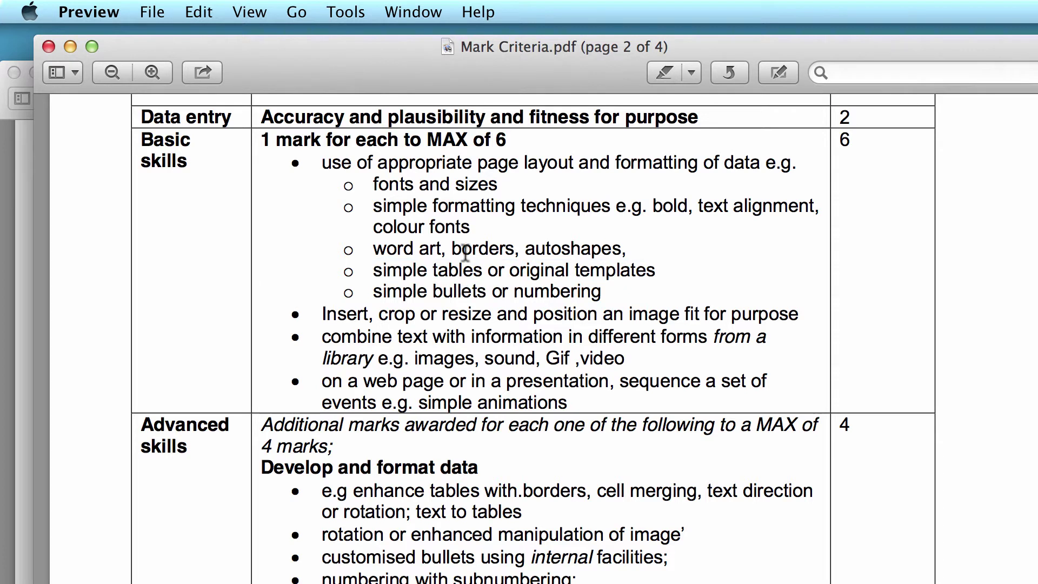
pyautogui.doubleClick(448, 269)
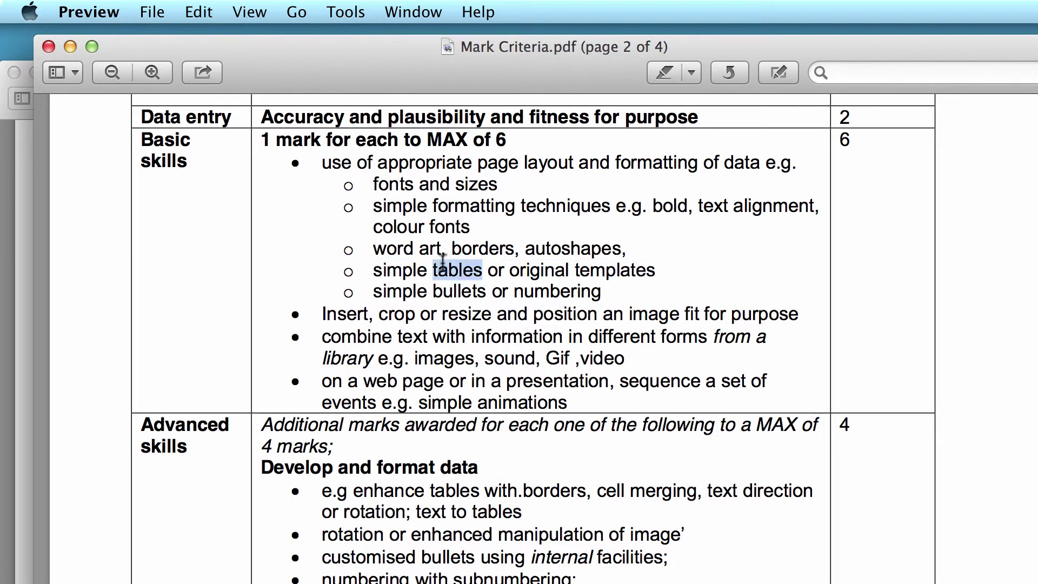
# - Bring up the Unit 2 Controlled Assessment document and highlight "catalogue" in Task 3 and "presentation" in Task 4
pyautogui.click(8, 265)
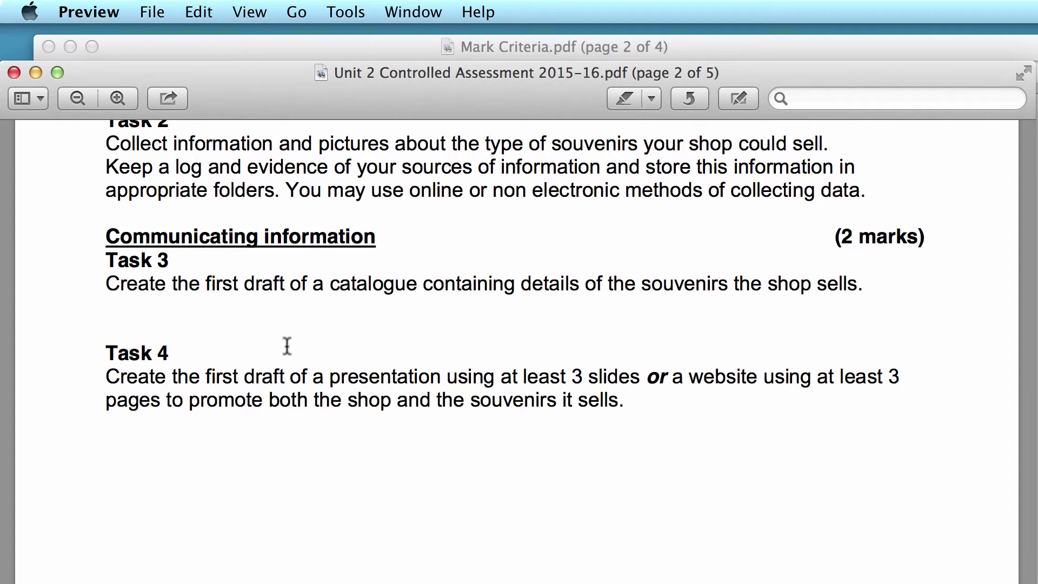
pyautogui.doubleClick(393, 283)
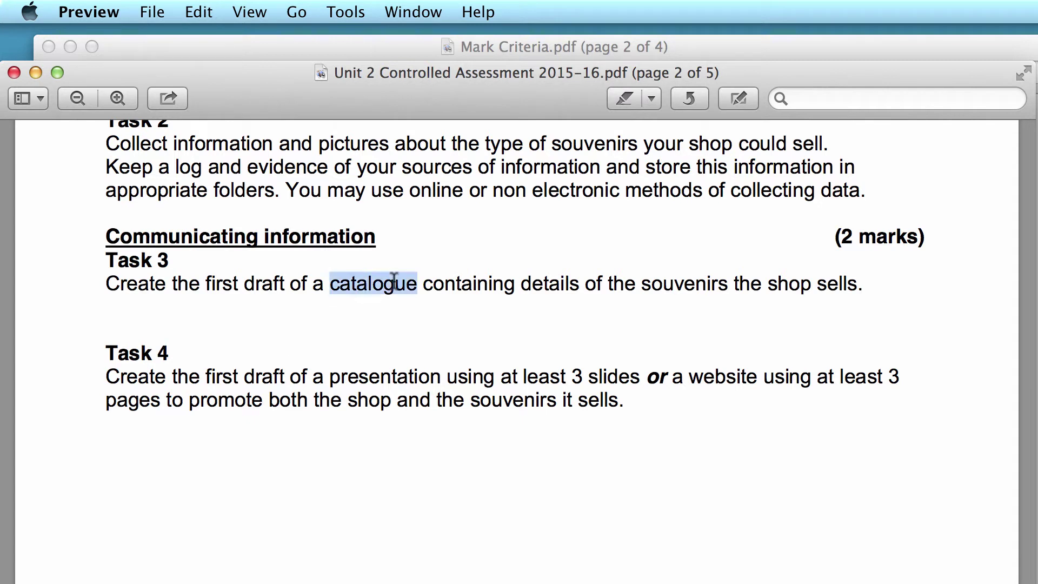
pyautogui.click(386, 377)
pyautogui.doubleClick(386, 376)
pyautogui.click(404, 325)
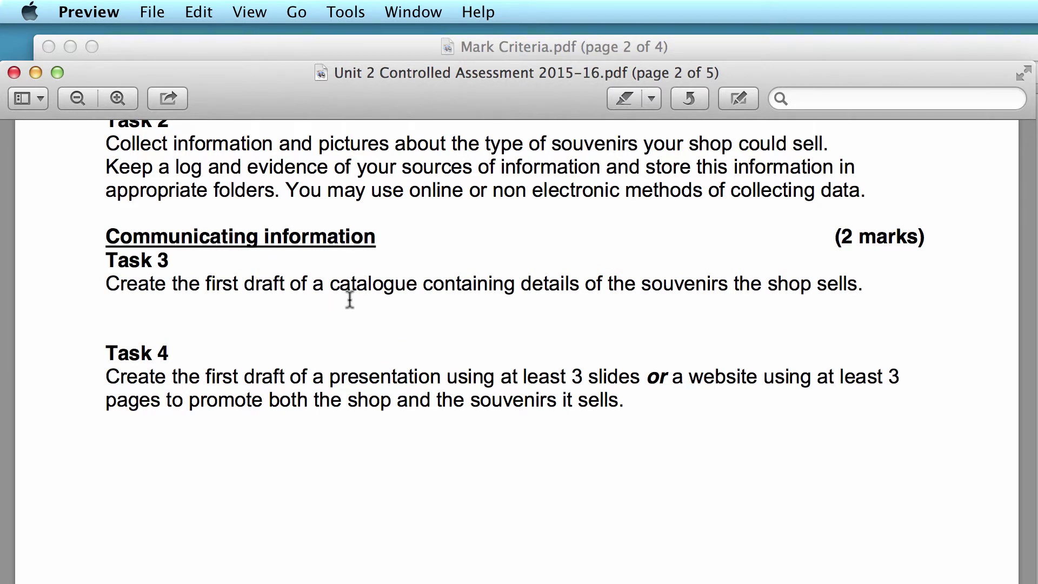
pyautogui.doubleClick(366, 282)
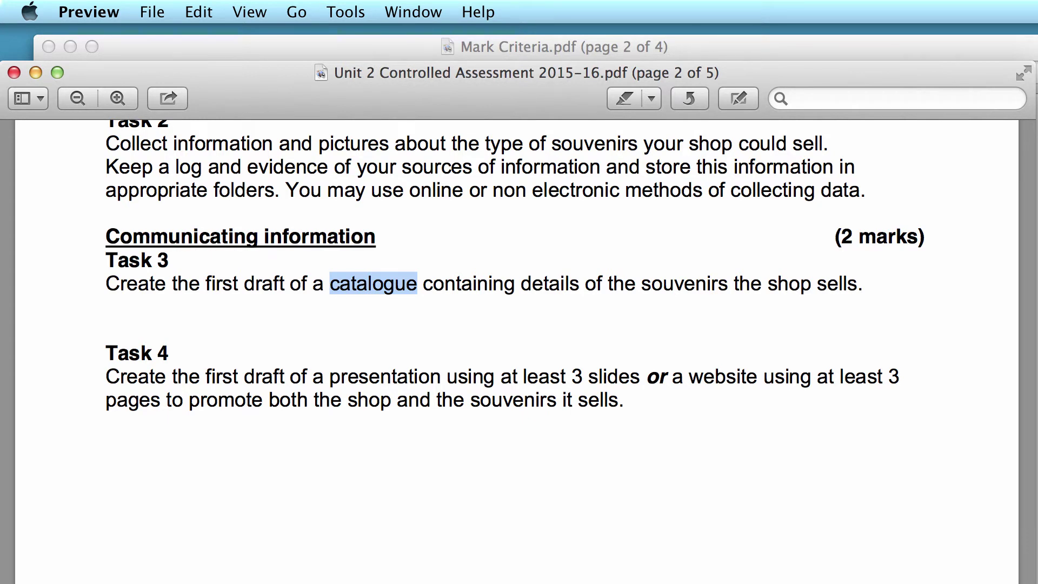
# - Switch to Catalogue Draft 1.indd in InDesign and go from the cover to the Our Products spread
pyautogui.press('super+Tab')
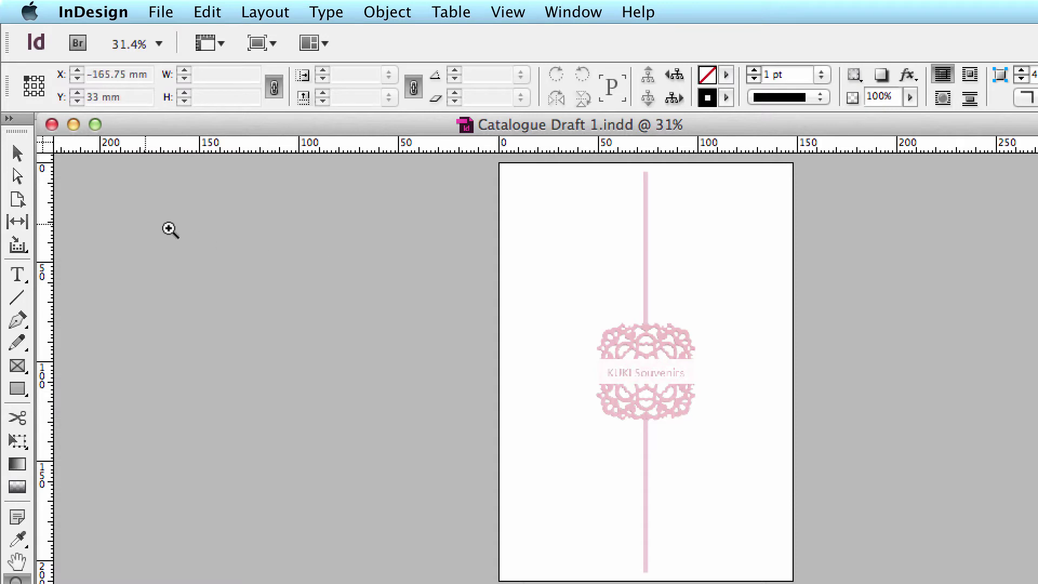
pyautogui.click(20, 157)
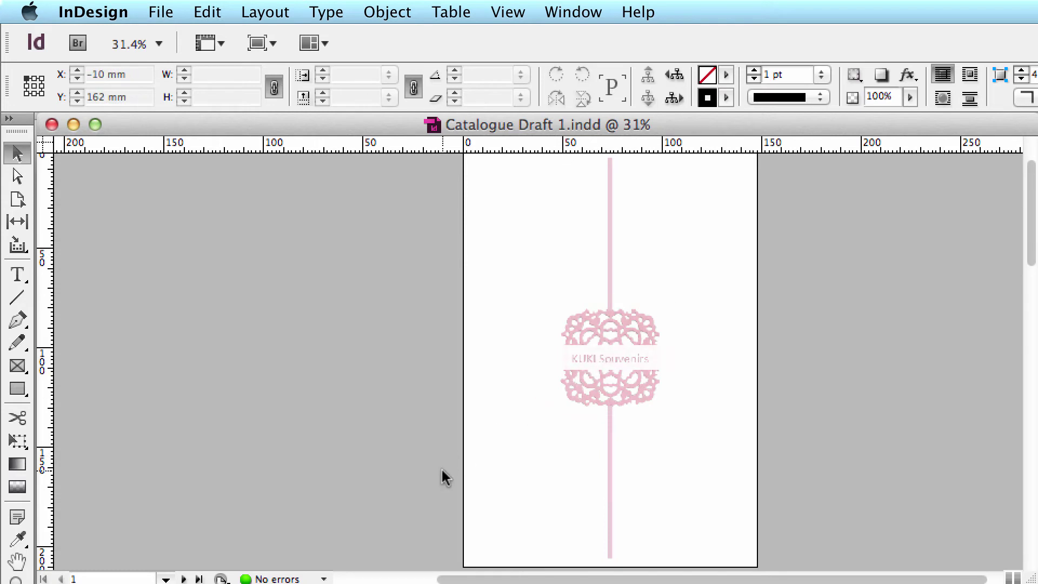
pyautogui.click(185, 578)
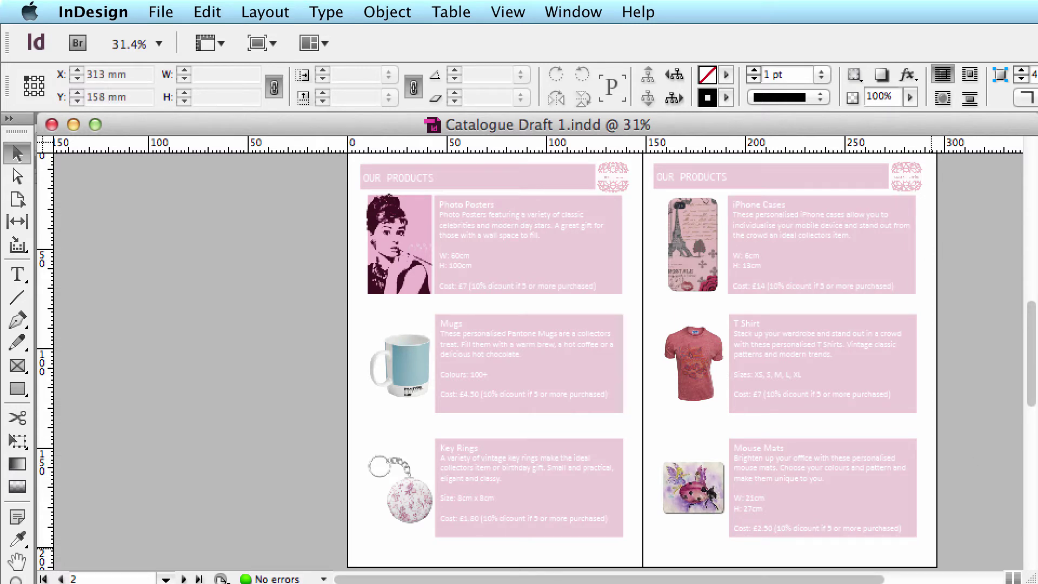
# - Switch to the product spreadsheet in Excel and make row 6, the T shirt row, much taller
pyautogui.press('super+Tab')
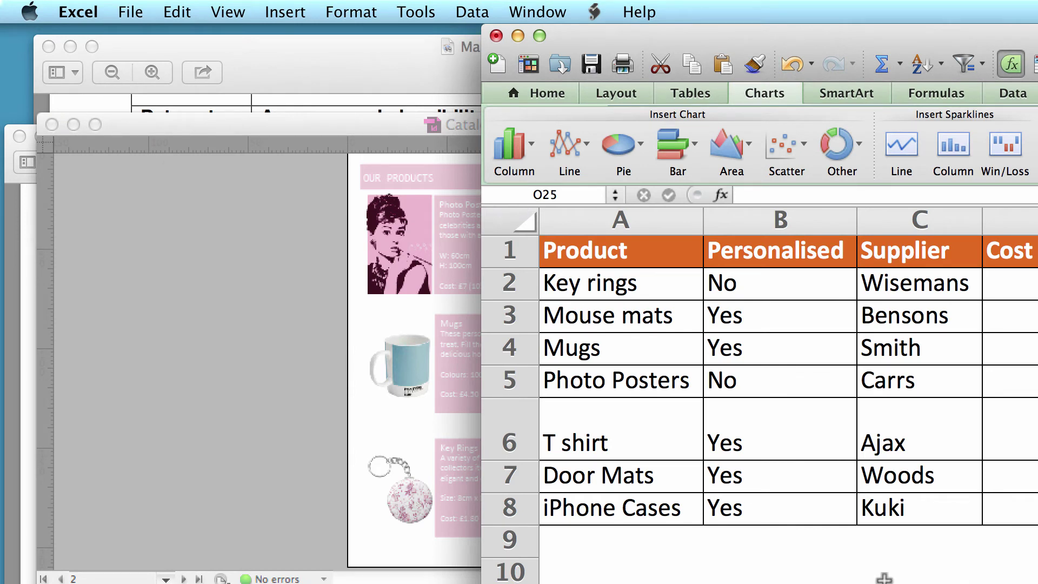
pyautogui.moveTo(530, 462); pyautogui.dragTo(528, 582)
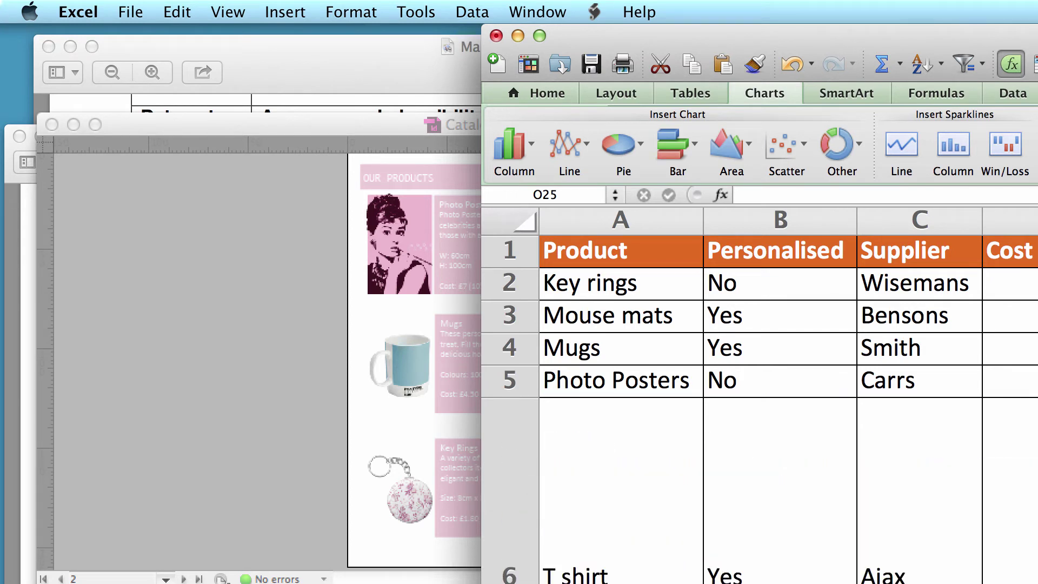
pyautogui.click(620, 479)
pyautogui.moveTo(528, 583); pyautogui.dragTo(528, 576)
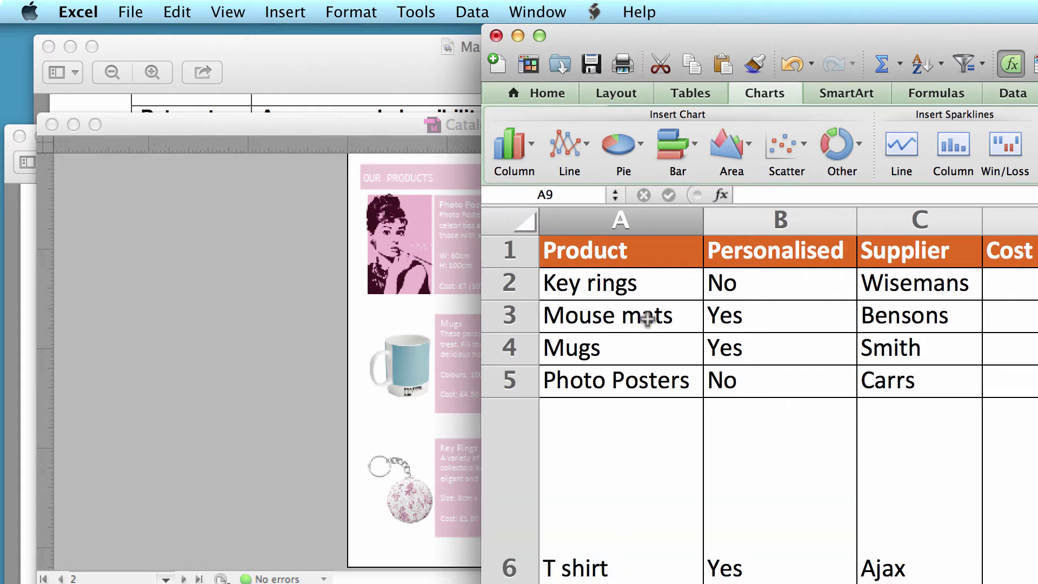
# - Review the Product column entries, including Key rings, Mouse mats, Mugs, Photo Posters and T shirt, by selecting their cells
pyautogui.moveTo(607, 270); pyautogui.dragTo(593, 535)
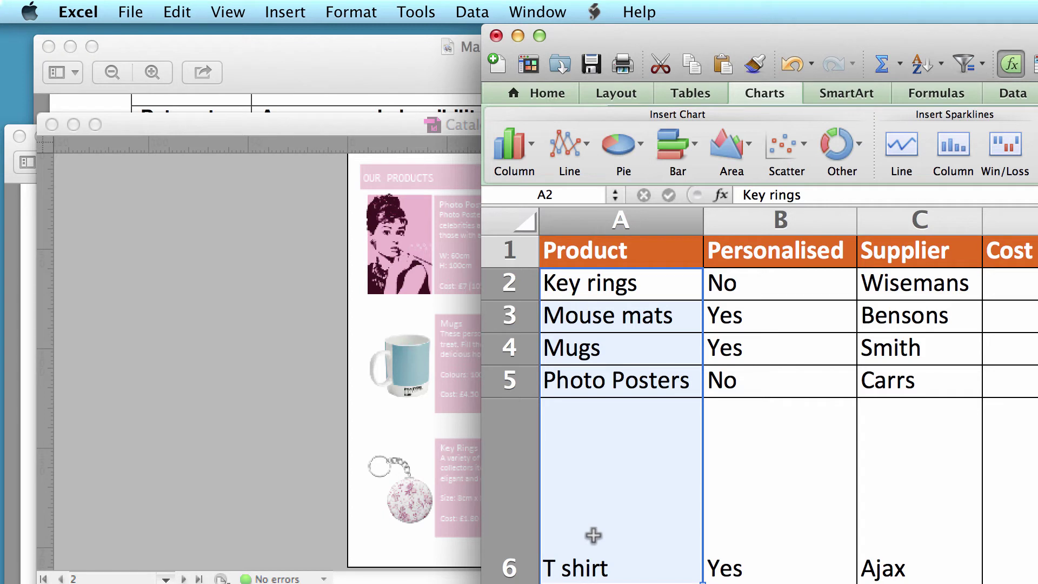
pyautogui.click(579, 286)
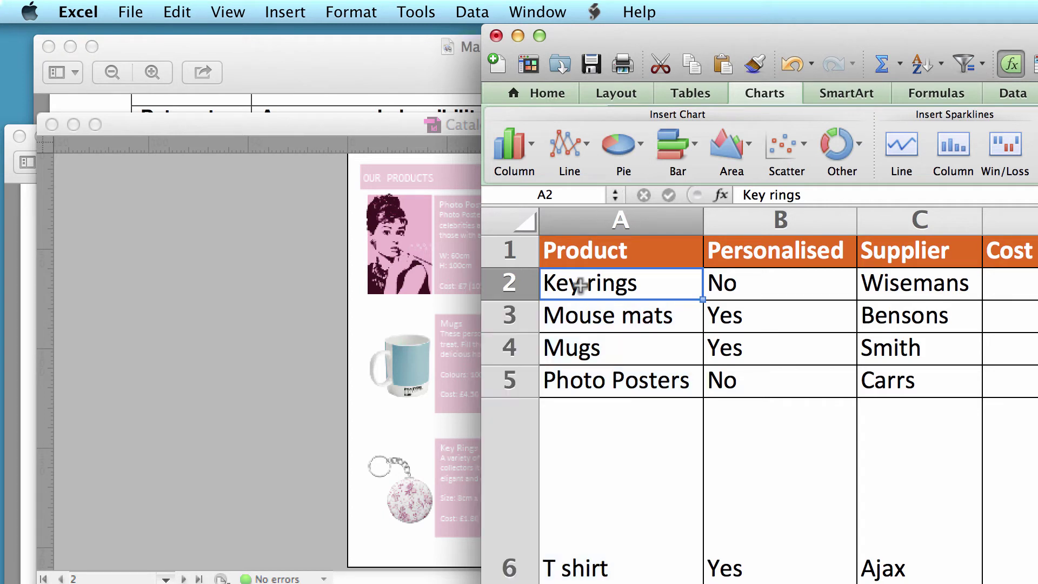
pyautogui.click(635, 322)
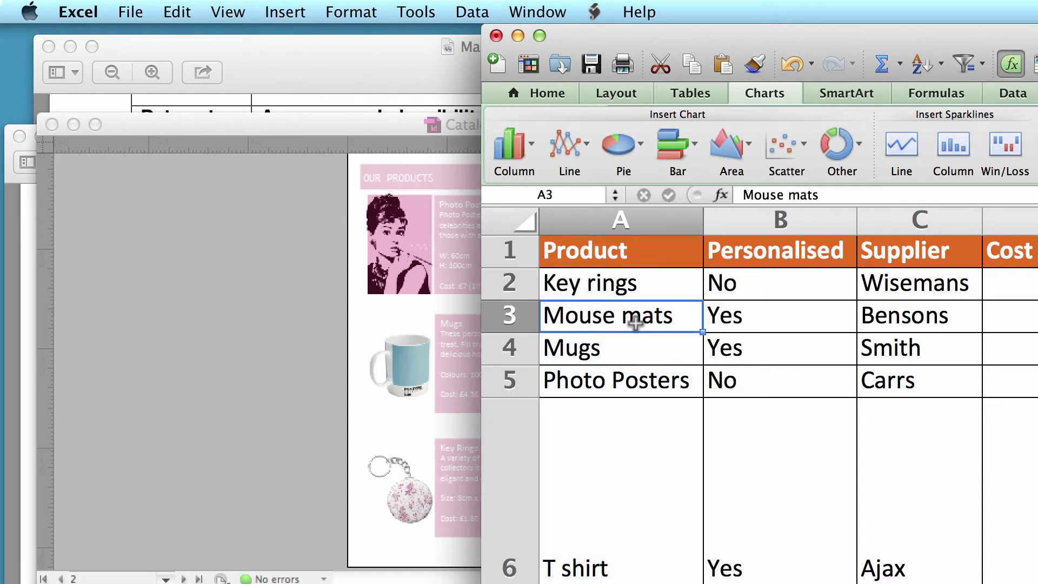
pyautogui.click(622, 350)
pyautogui.click(613, 389)
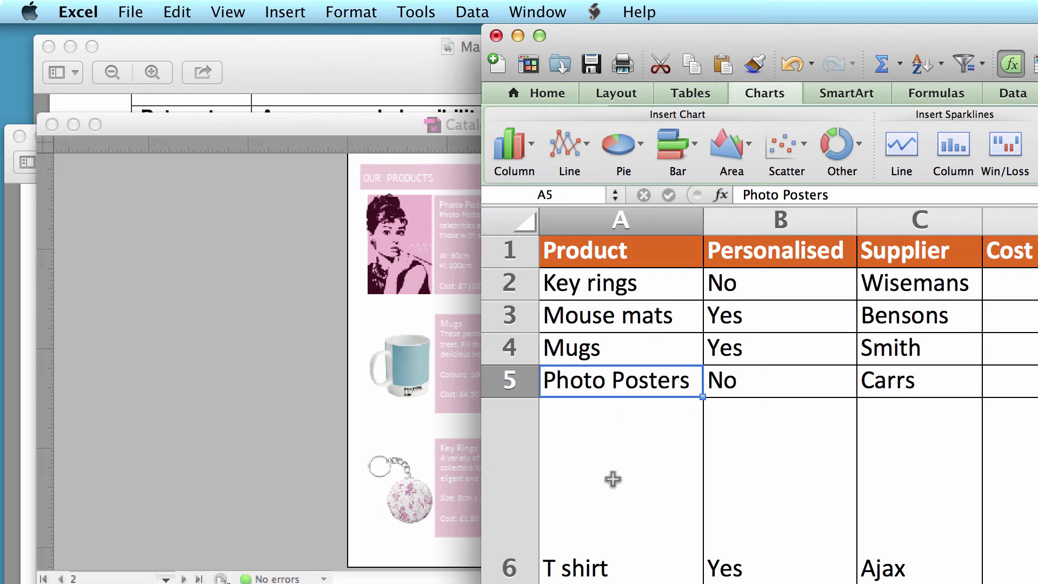
pyautogui.click(619, 549)
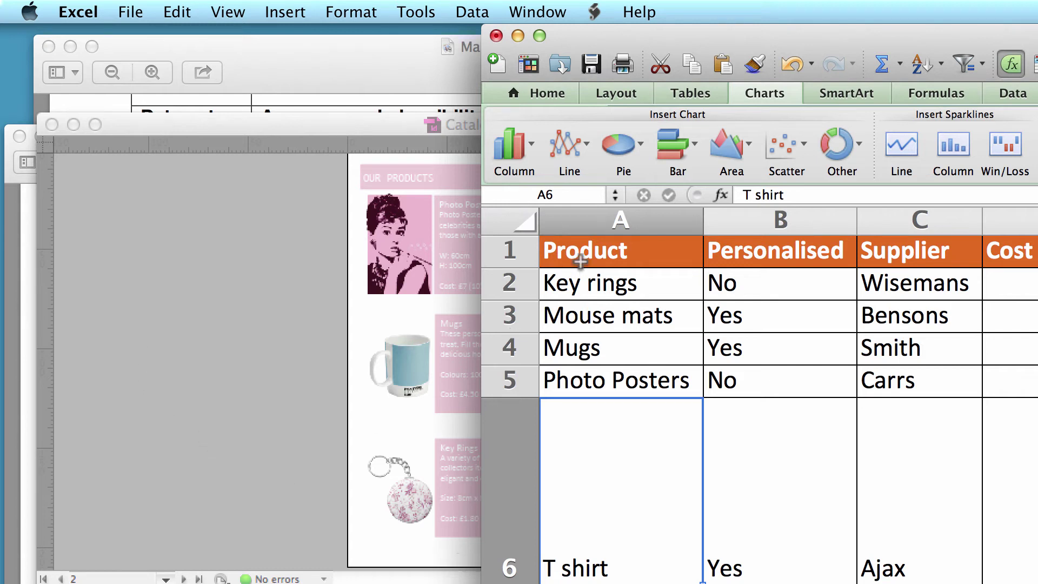
pyautogui.moveTo(599, 280); pyautogui.dragTo(607, 455)
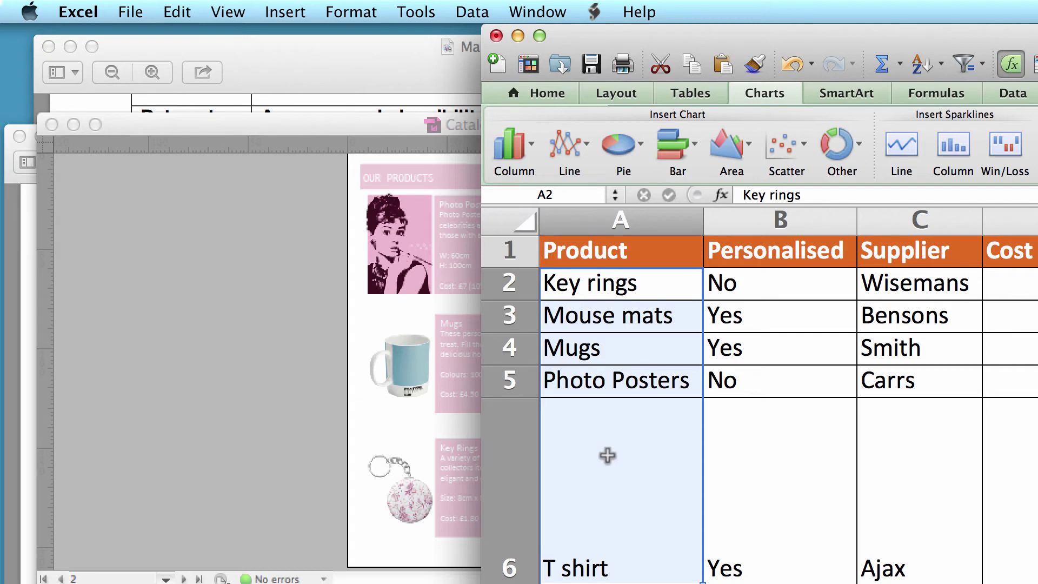
# - Return to the catalogue in InDesign and zoom in on the Photo Posters entry to examine its picture and description
pyautogui.click(290, 404)
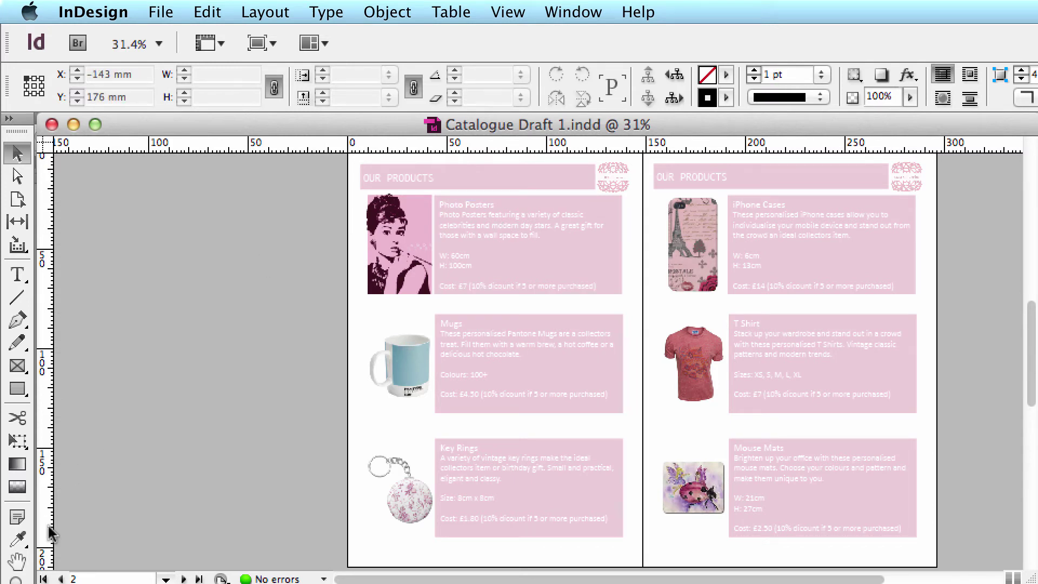
pyautogui.click(20, 578)
pyautogui.moveTo(356, 184); pyautogui.dragTo(621, 297)
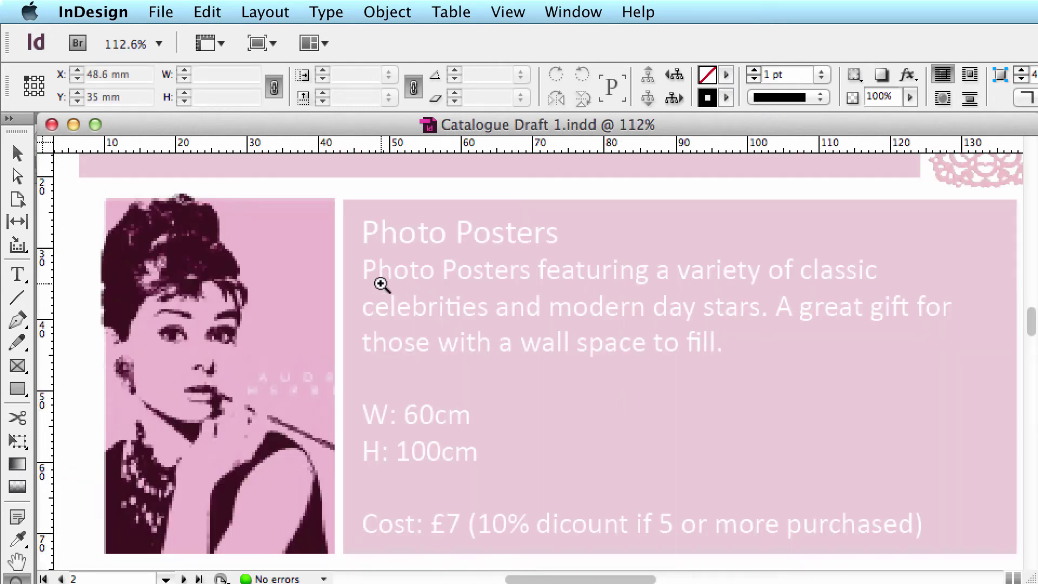
pyautogui.click(12, 159)
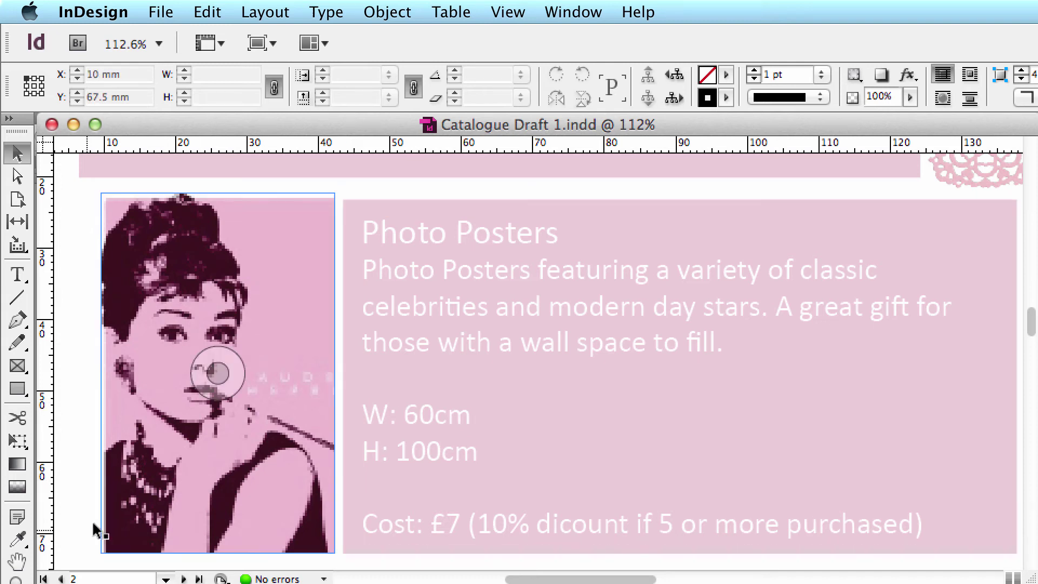
# - View the whole Our Products spread again and go on to the Find Out More page
pyautogui.click(16, 578)
pyautogui.keyDown('alt'); pyautogui.click(422, 375); pyautogui.keyUp('alt')
pyautogui.keyDown('alt'); pyautogui.click(422, 375); pyautogui.keyUp('alt')
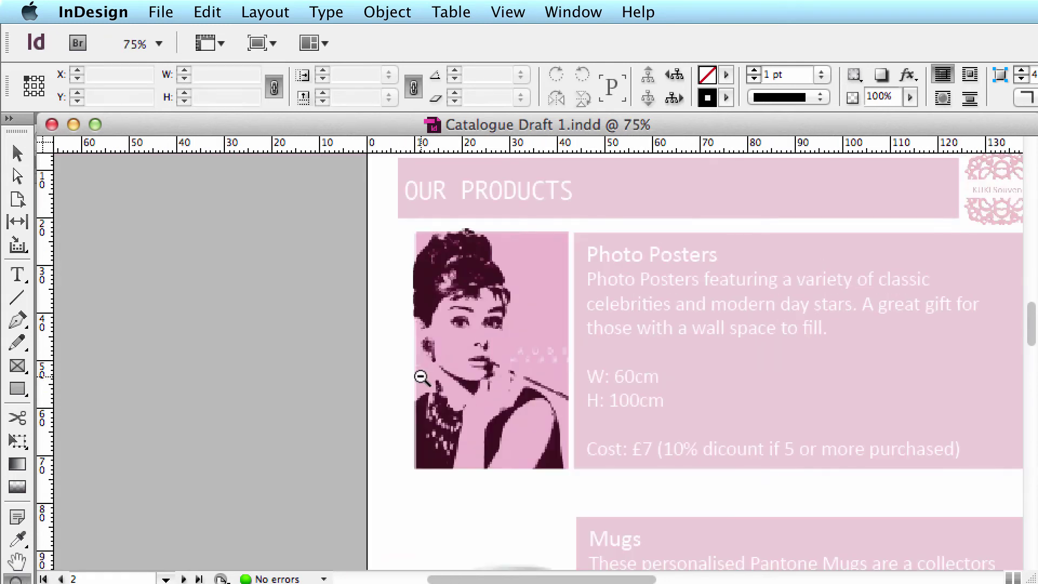
pyautogui.keyDown('alt'); pyautogui.click(421, 375); pyautogui.keyUp('alt')
pyautogui.keyDown('alt'); pyautogui.click(791, 382); pyautogui.keyUp('alt')
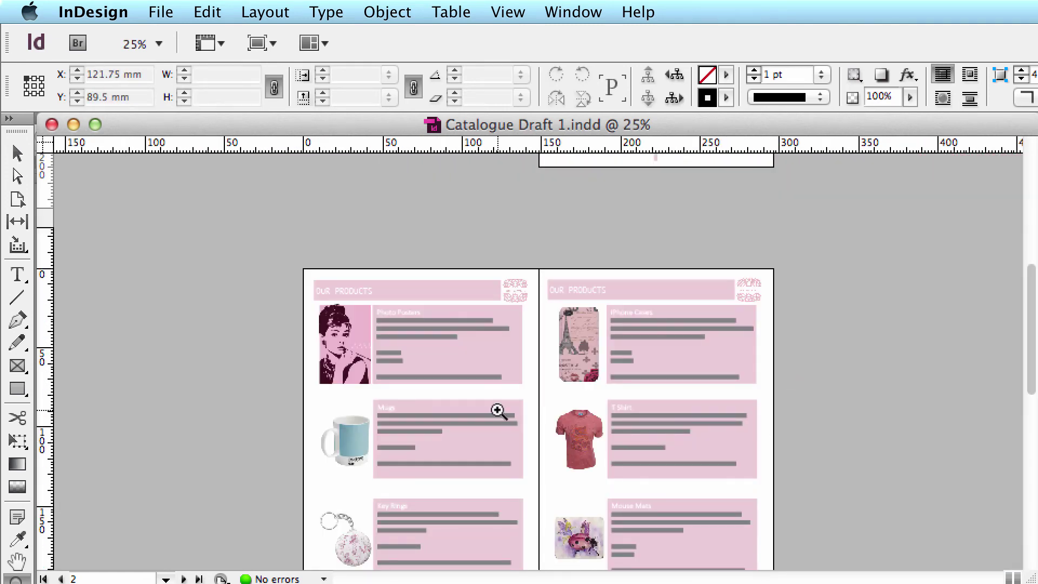
pyautogui.moveTo(305, 276); pyautogui.dragTo(781, 490)
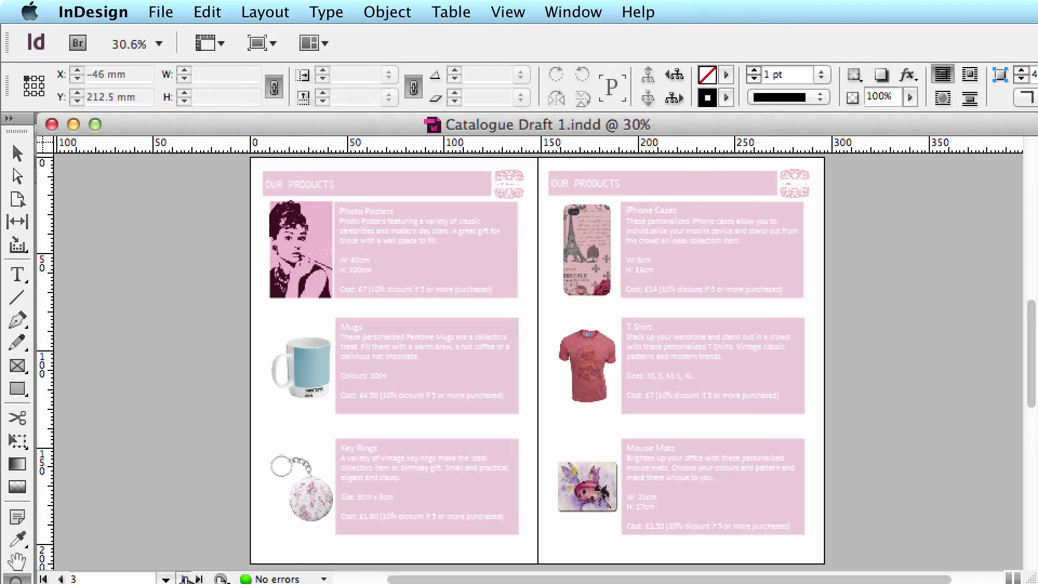
pyautogui.click(184, 579)
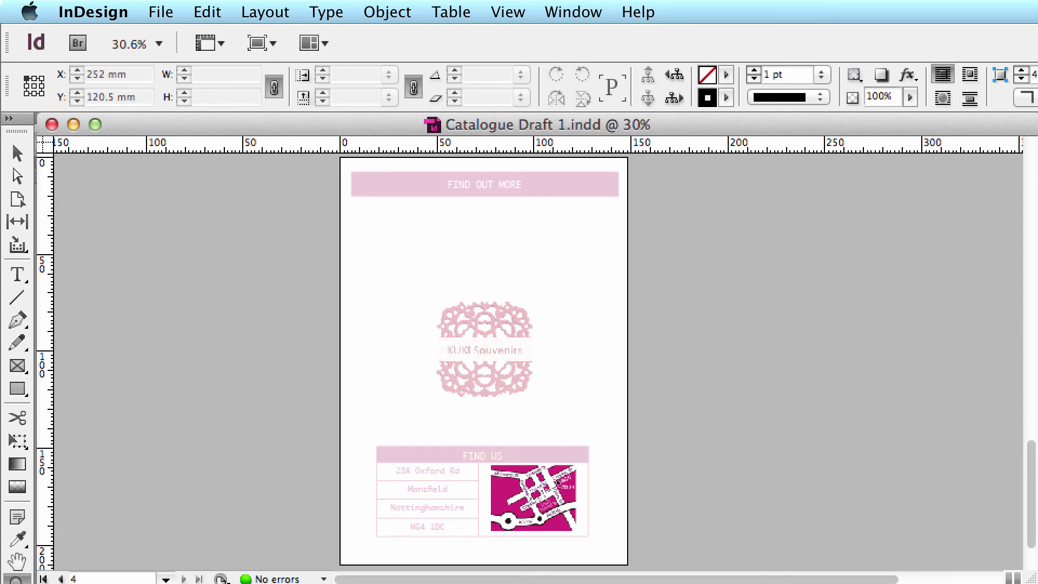
# - Switch to the Communicating Information folder in Finder and pick out Presentation Draft 1 and Catalogue Draft 1.indd together
pyautogui.press('super+Tab')
pyautogui.click(426, 424)
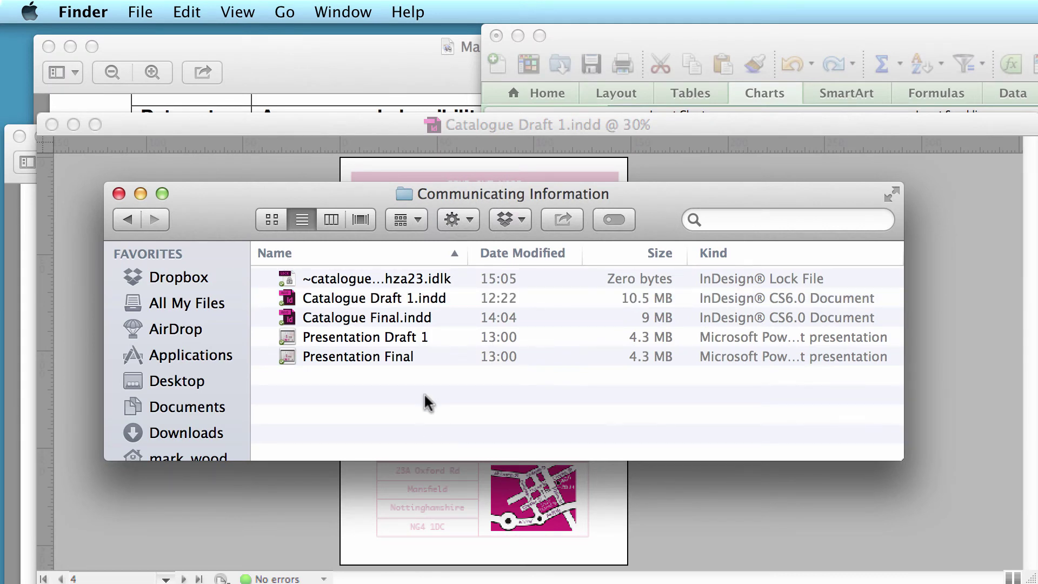
pyautogui.click(410, 338)
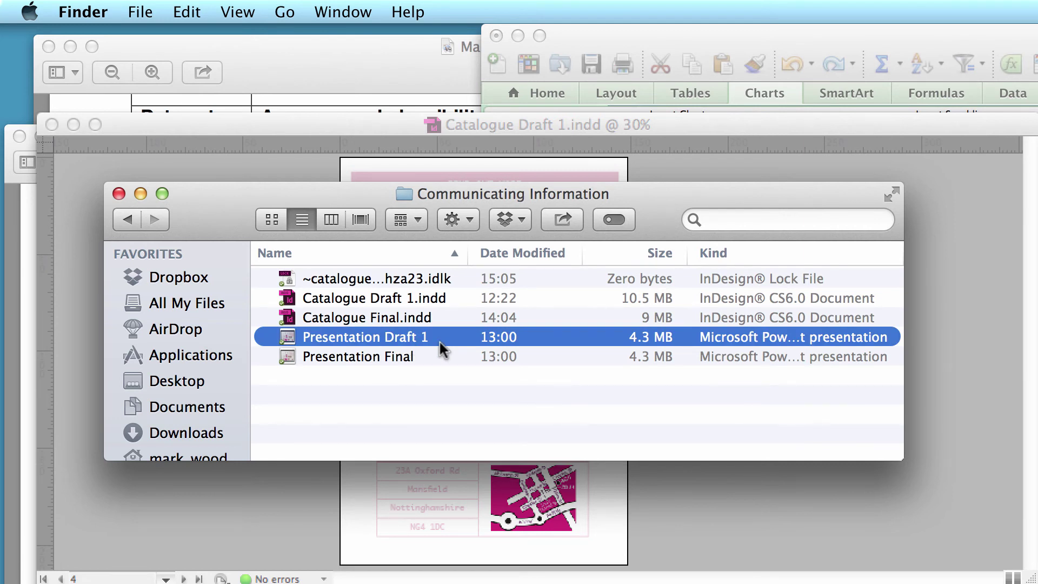
pyautogui.keyDown('super'); pyautogui.click(429, 296); pyautogui.keyUp('super')
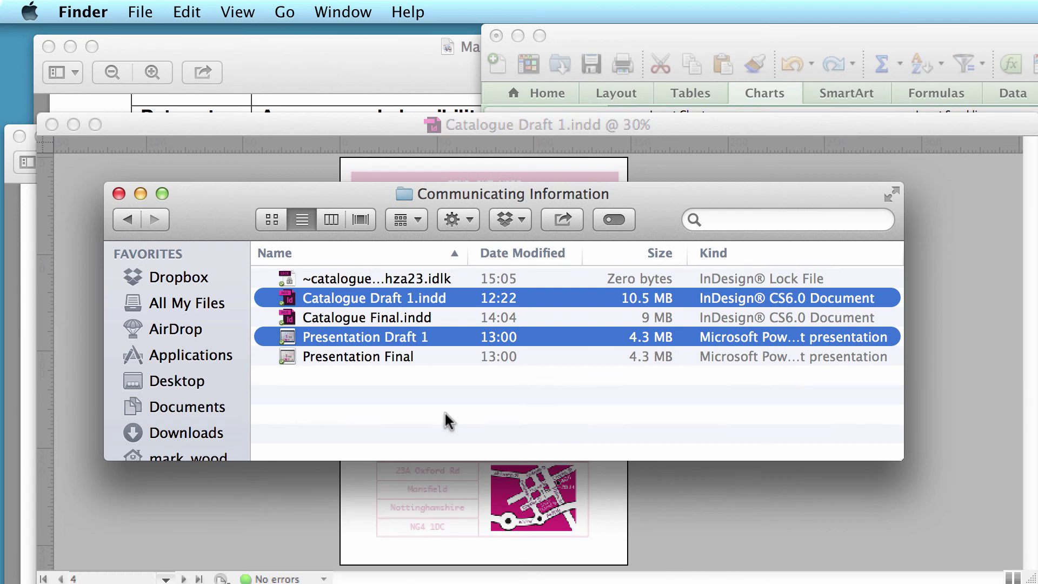
pyautogui.click(367, 424)
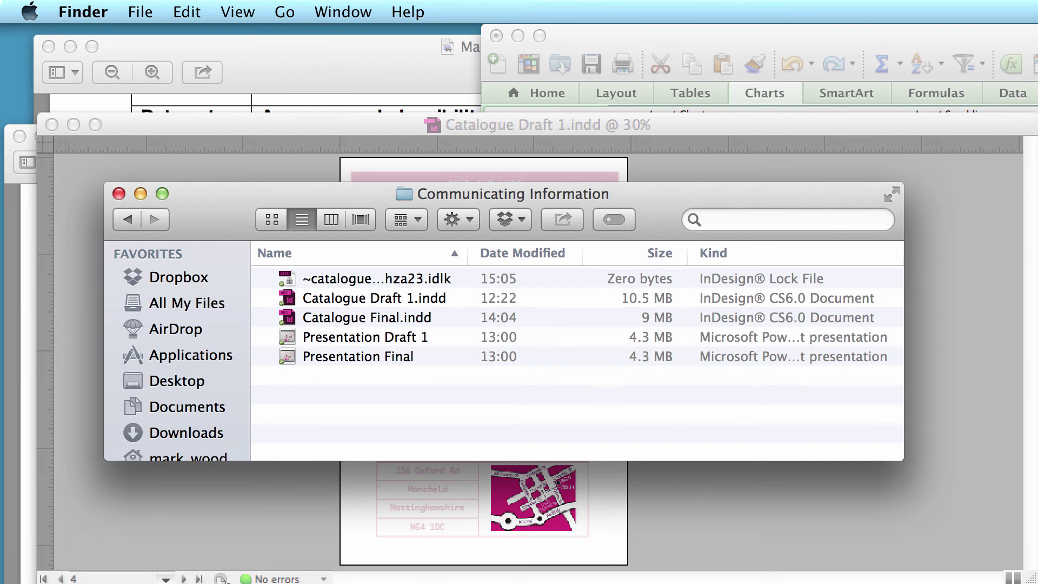
# - Switch to the Unit 2 Controlled Assessment PDF in Preview and highlight the Task 4 heading and its presentation or website requirements
pyautogui.press('super+Tab')
pyautogui.moveTo(174, 418); pyautogui.dragTo(111, 418)
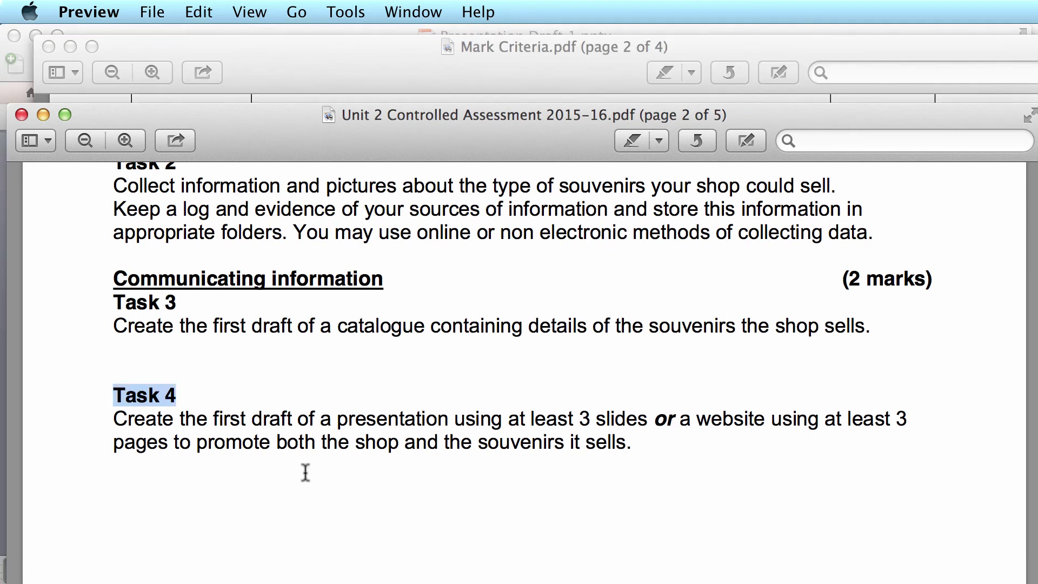
pyautogui.click(638, 442)
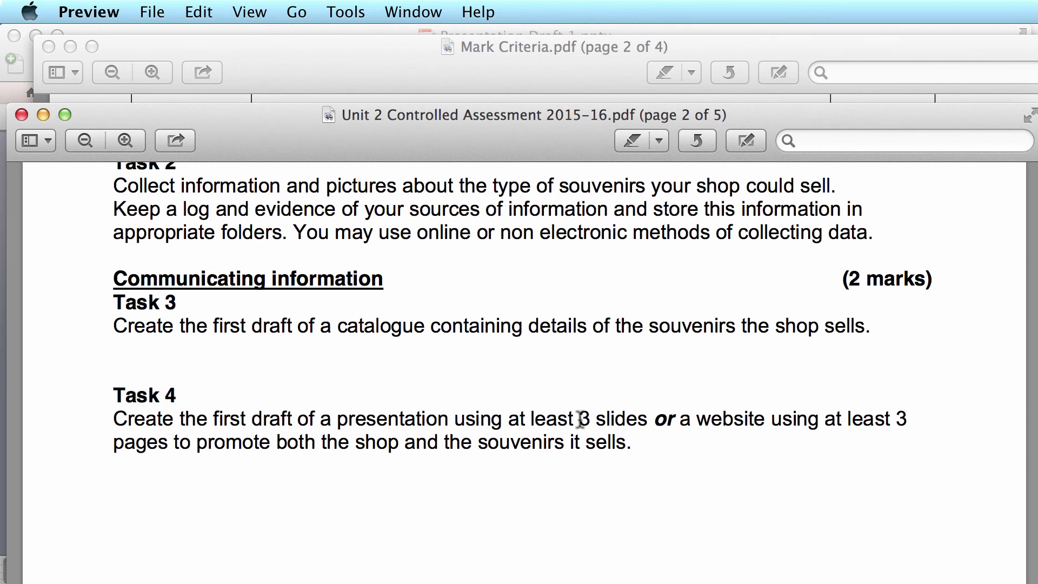
pyautogui.moveTo(525, 421); pyautogui.dragTo(831, 417)
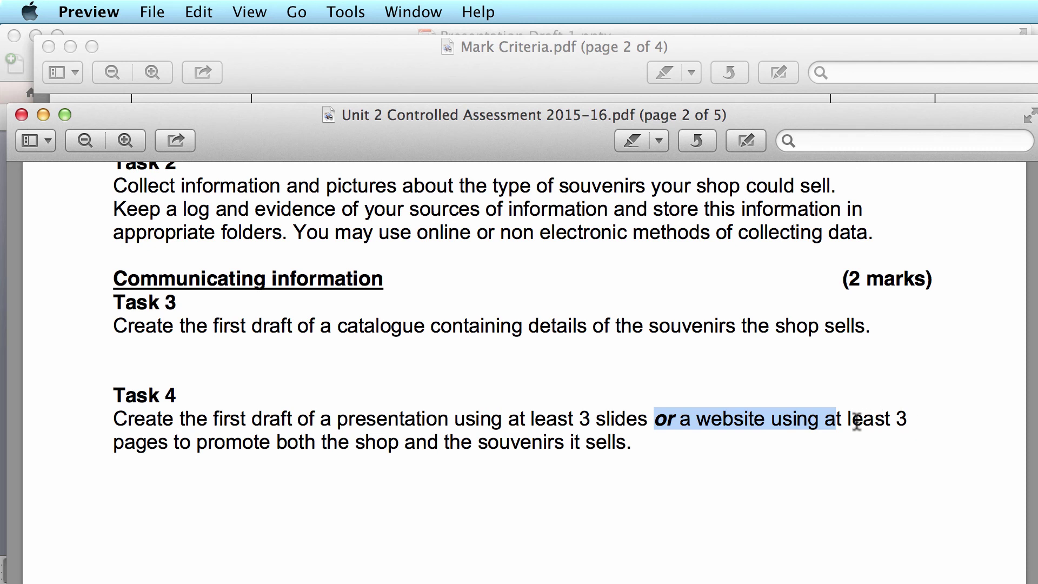
pyautogui.moveTo(852, 421); pyautogui.dragTo(404, 422)
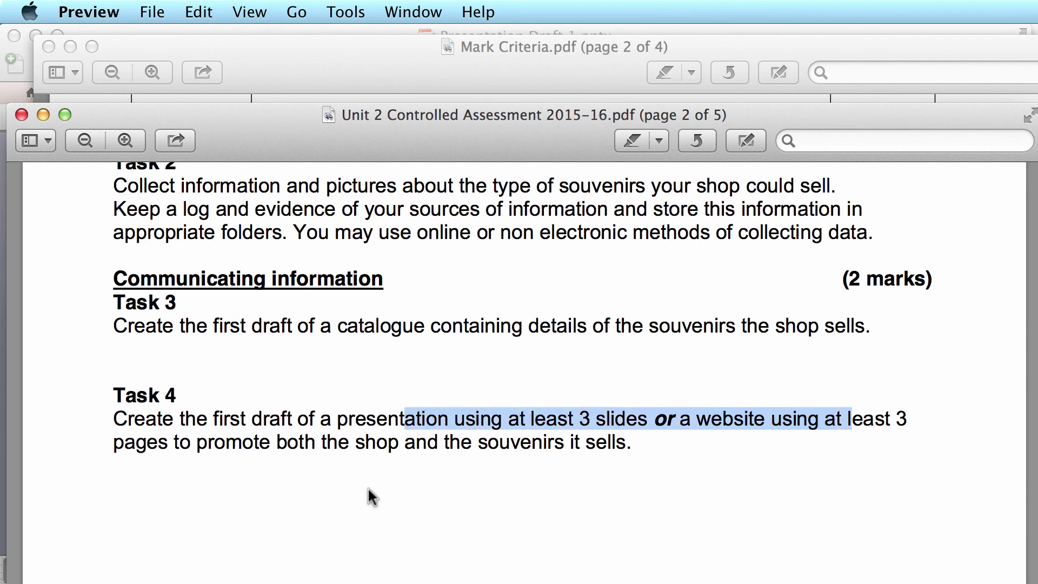
pyautogui.click(370, 459)
pyautogui.moveTo(242, 451); pyautogui.dragTo(630, 439)
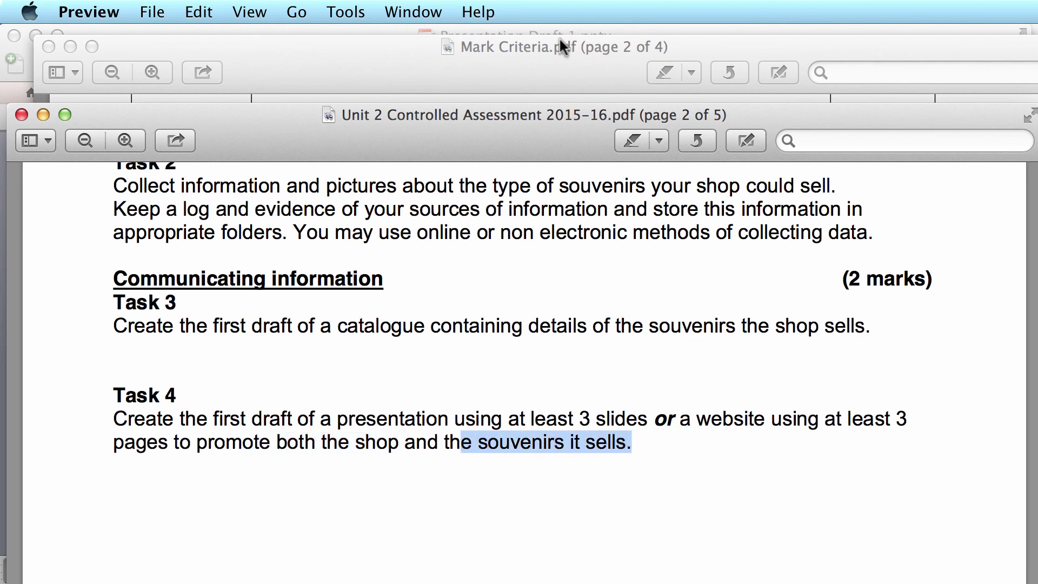
# - Check the Basic skills in Mark Criteria.pdf, and switch to Presentation Draft 1.pptx in PowerPoint
pyautogui.click(491, 68)
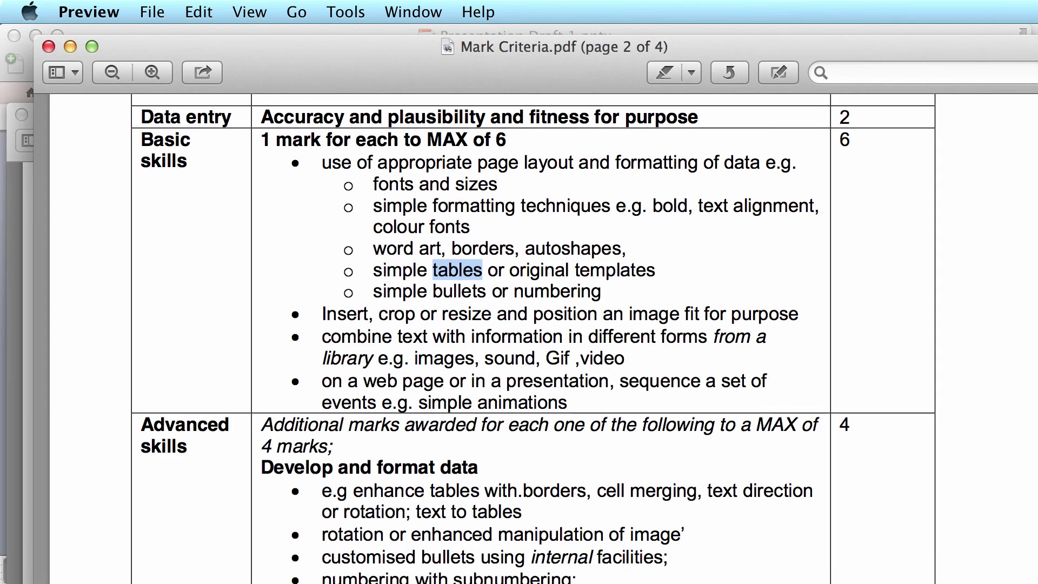
pyautogui.press('super+grave')
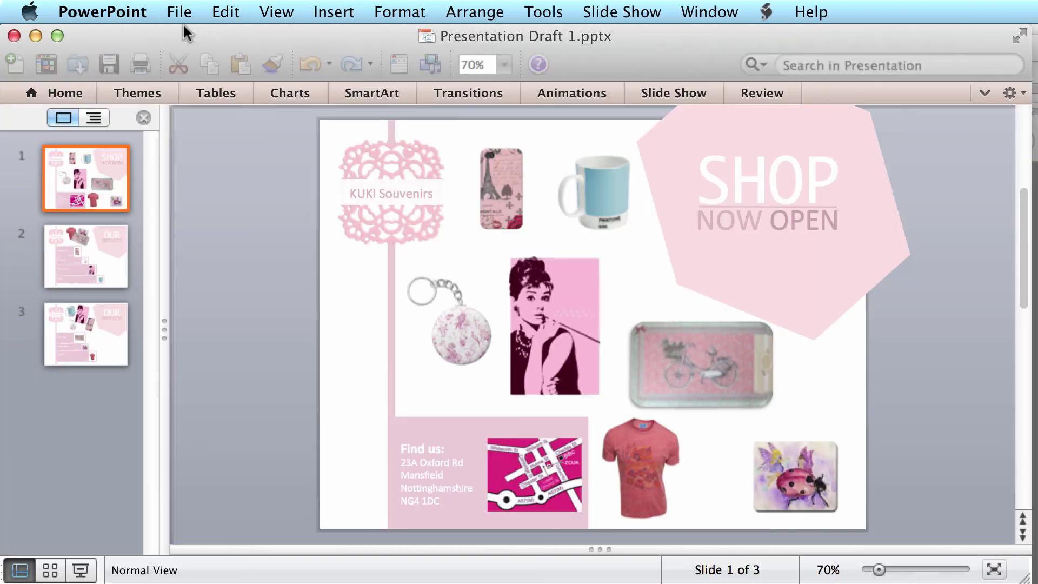
pyautogui.click(178, 30)
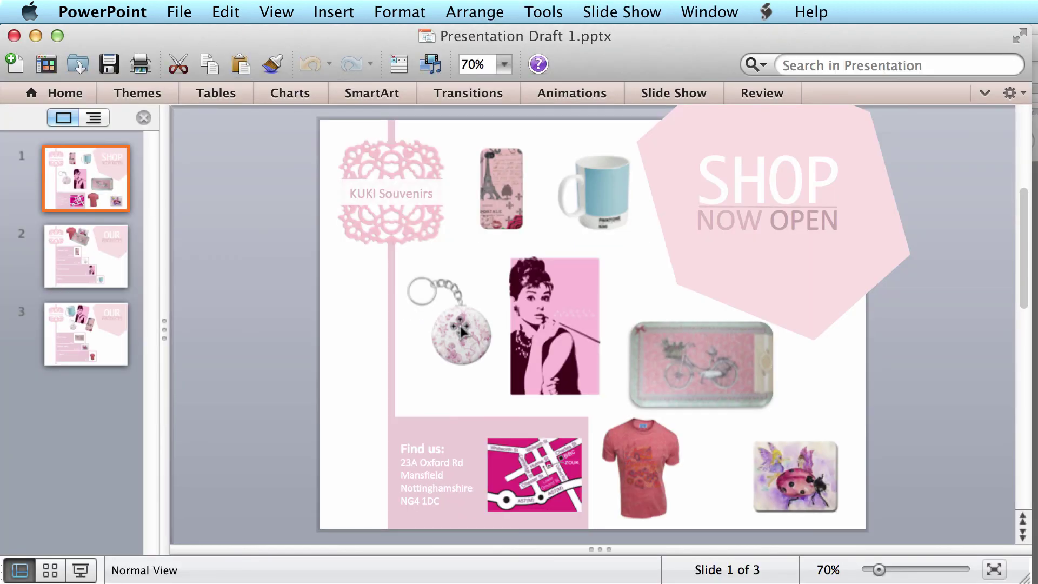